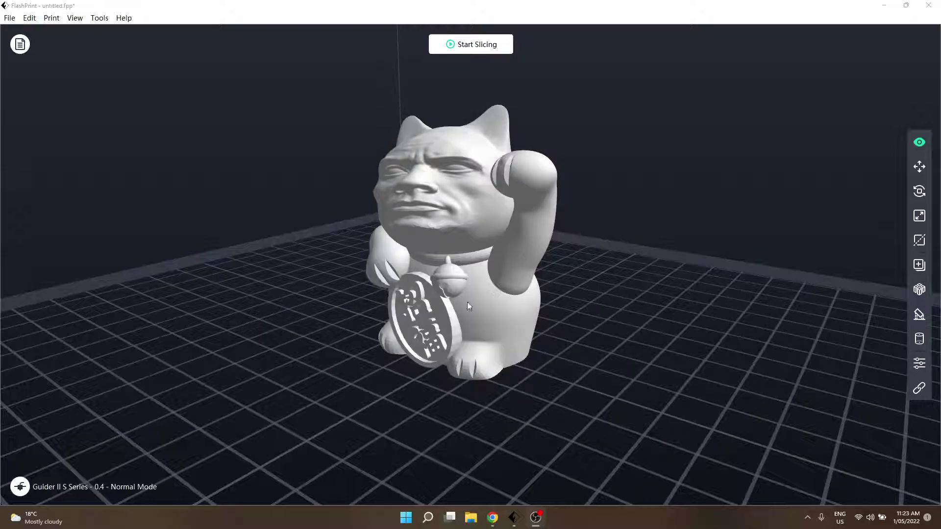
# Step: Tilt the view toward the cat's front and open the Slice dialog for the cat model
pyautogui.moveTo(578, 326); pyautogui.dragTo(569, 271)
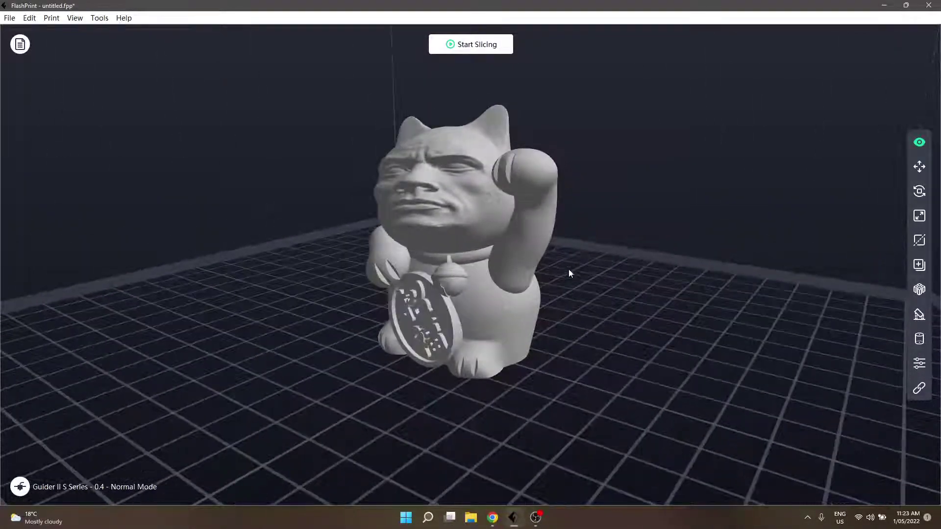
pyautogui.click(476, 46)
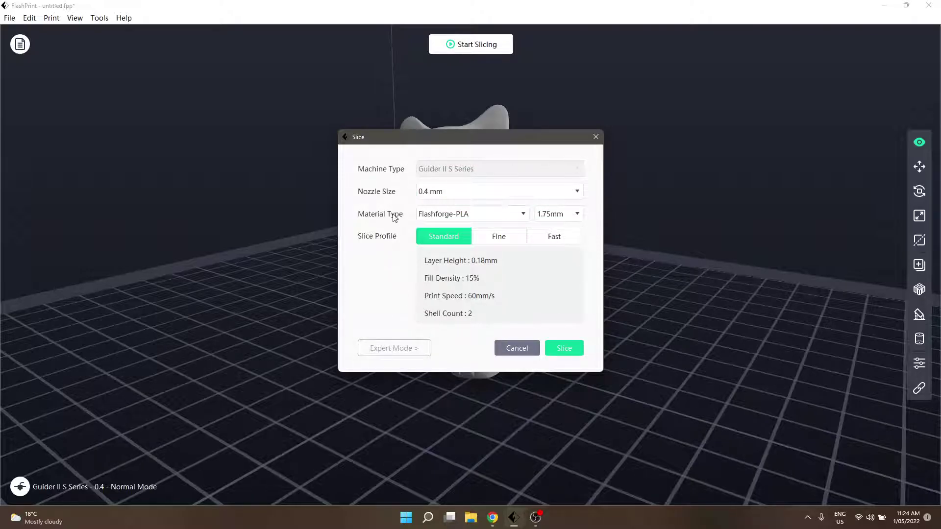
pyautogui.click(459, 196)
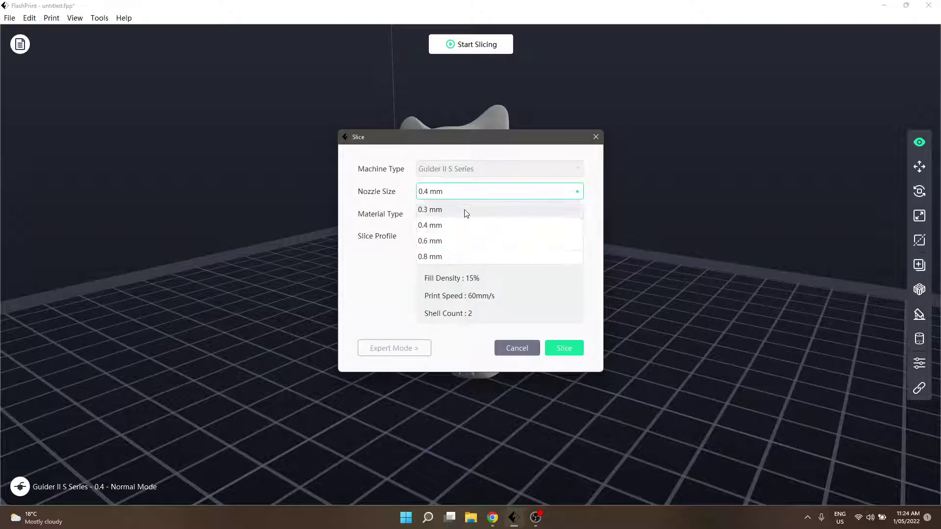
pyautogui.click(460, 225)
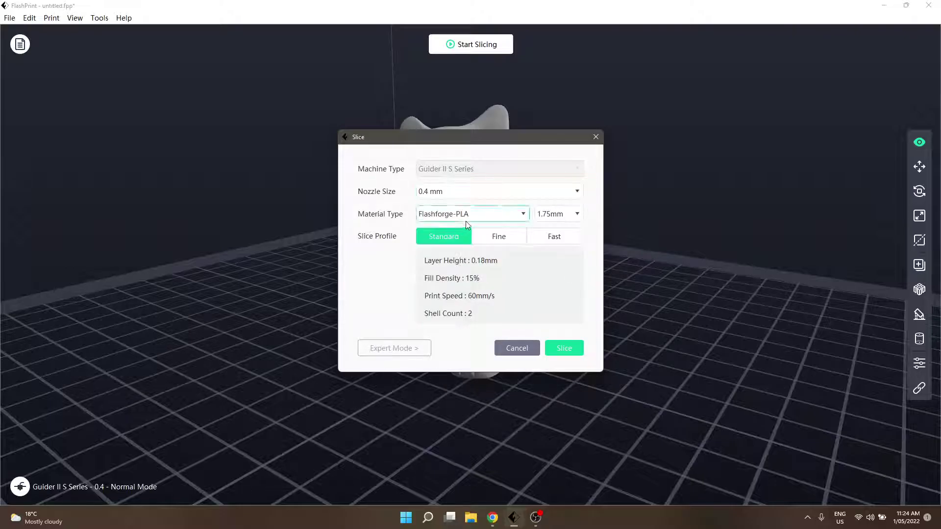
pyautogui.click(482, 218)
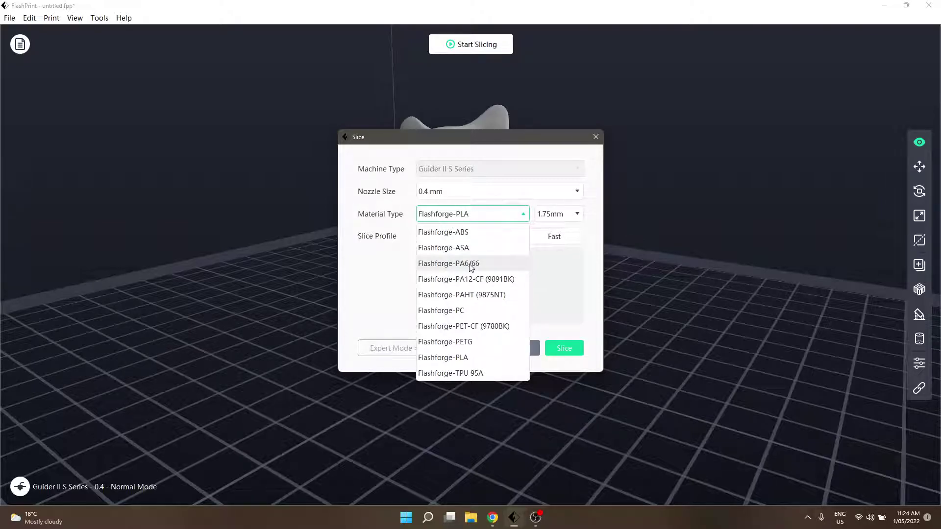
pyautogui.click(503, 192)
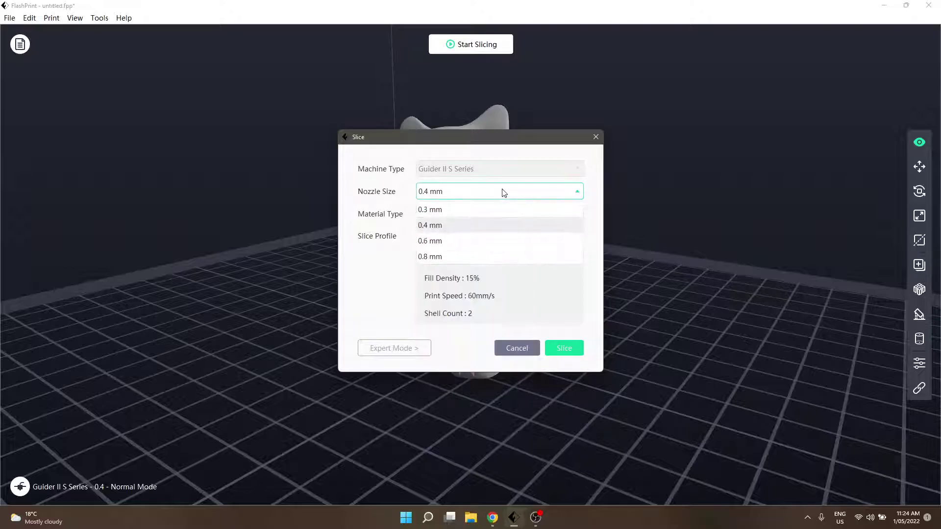
pyautogui.click(462, 216)
pyautogui.click(465, 219)
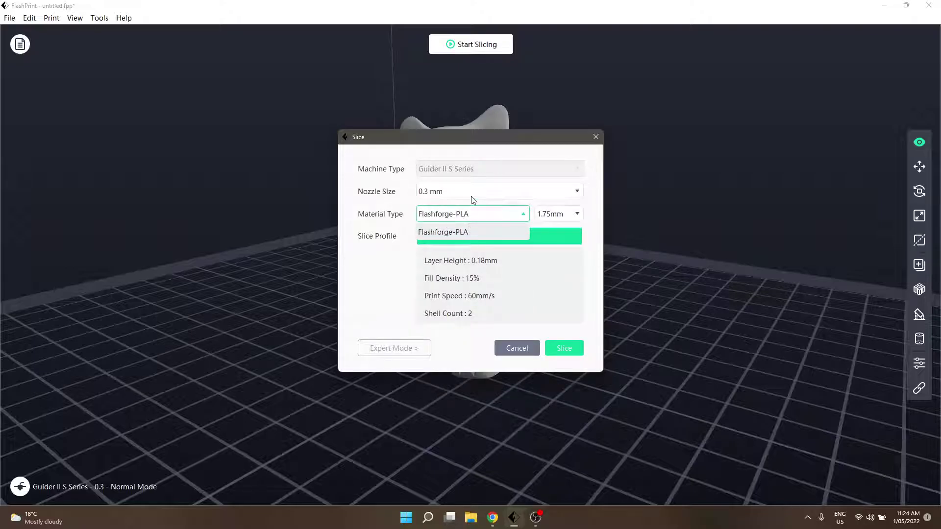
pyautogui.click(472, 198)
pyautogui.click(467, 240)
pyautogui.click(458, 214)
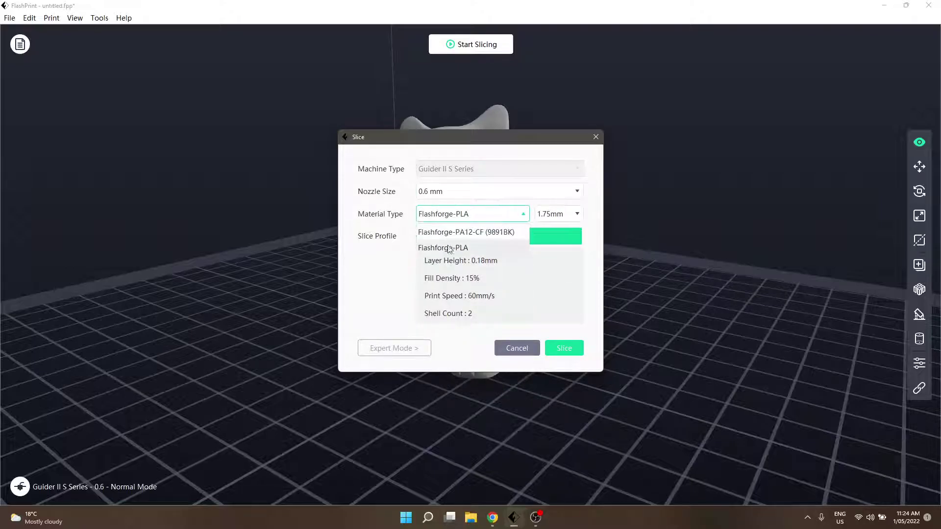
pyautogui.click(478, 201)
pyautogui.click(463, 251)
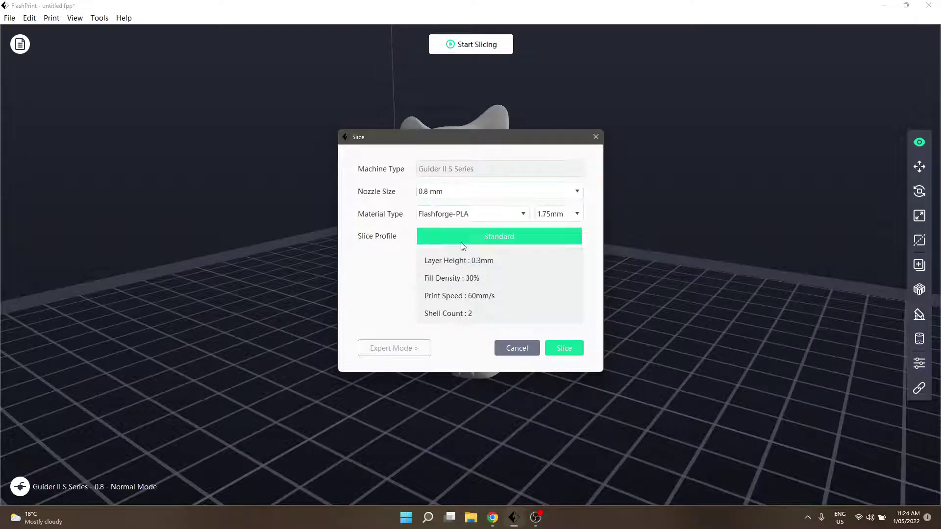
pyautogui.click(471, 219)
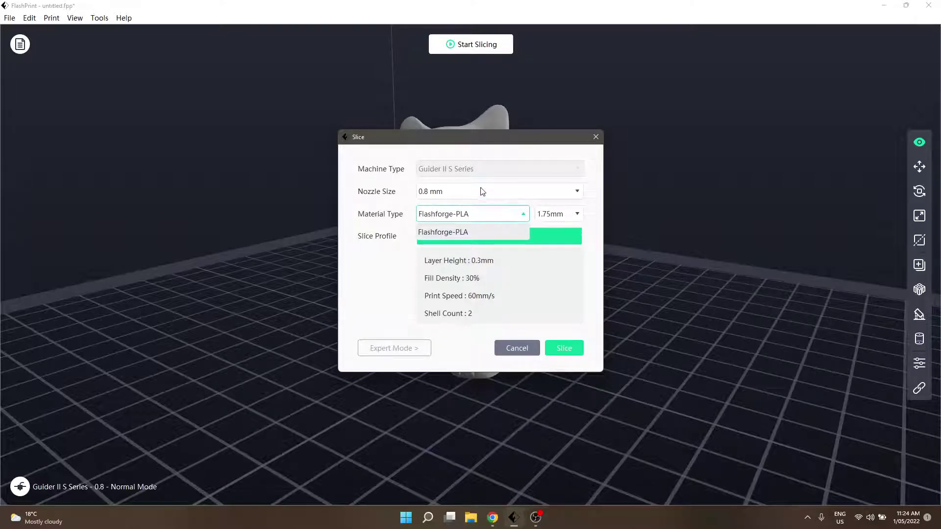
pyautogui.click(481, 192)
pyautogui.click(474, 225)
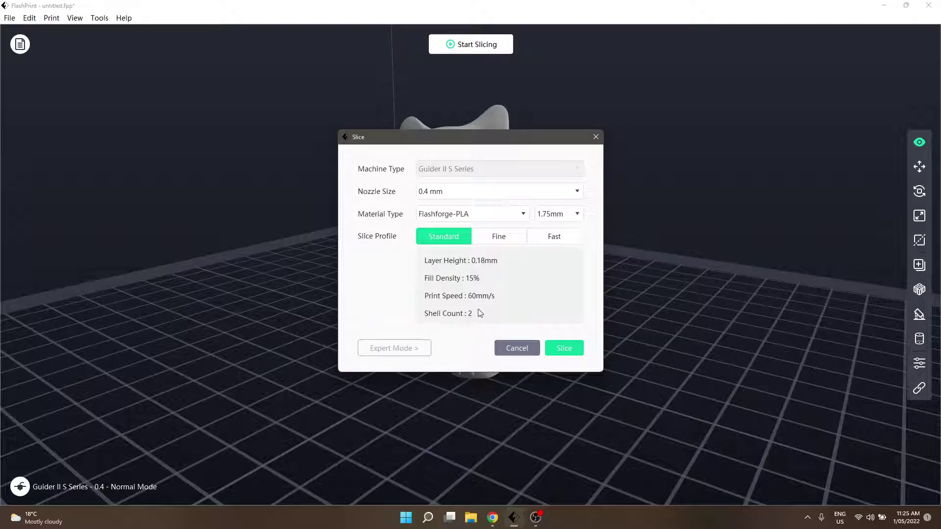
# Step: Compare the Fine, Standard and Fast profiles, ending on Fast (0.3mm layers, 10% fill, 80mm/s)
pyautogui.click(508, 237)
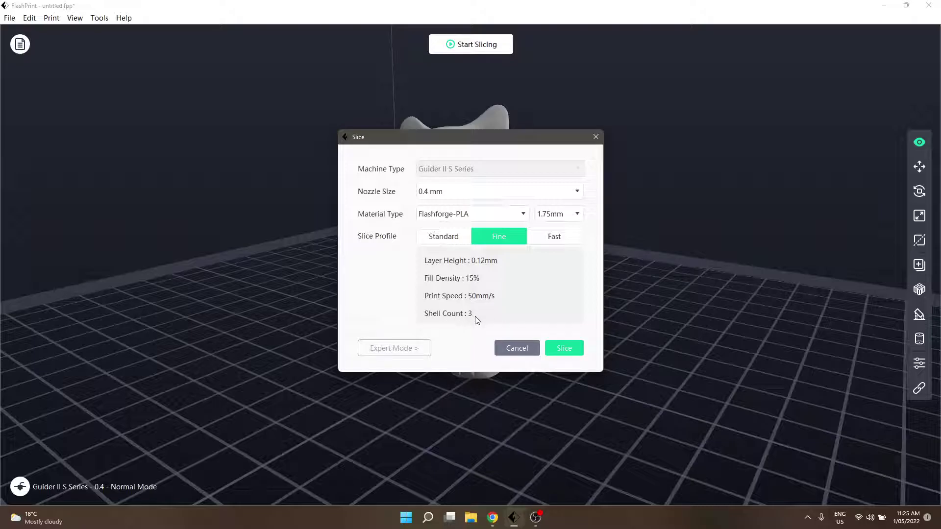
pyautogui.click(554, 243)
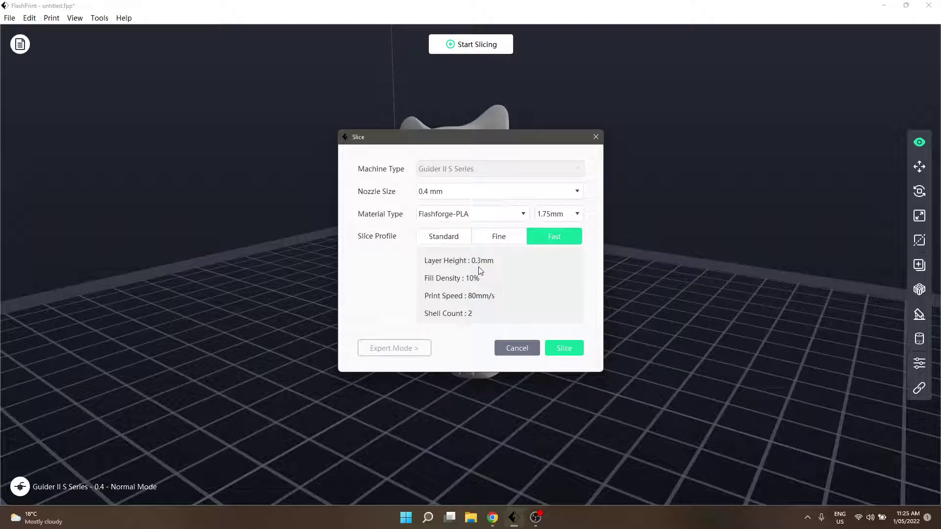
pyautogui.click(461, 237)
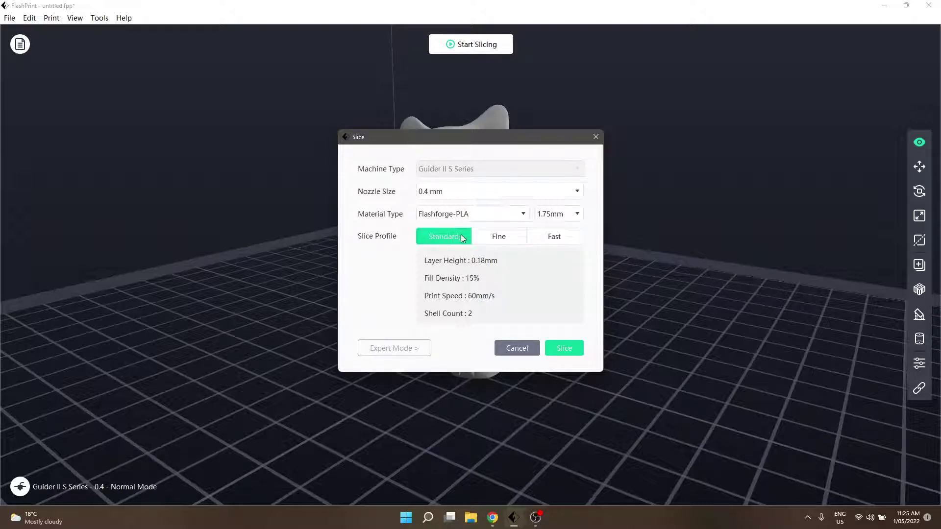
pyautogui.click(553, 238)
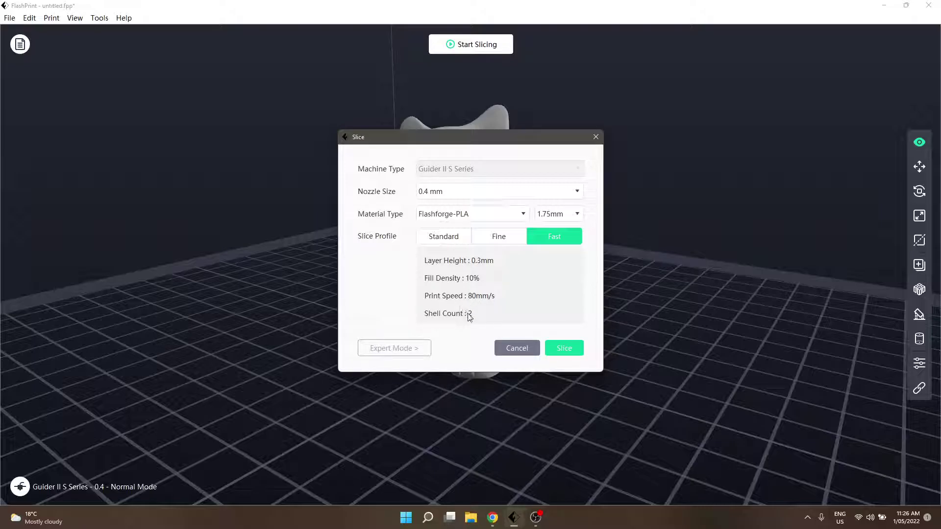
pyautogui.click(451, 240)
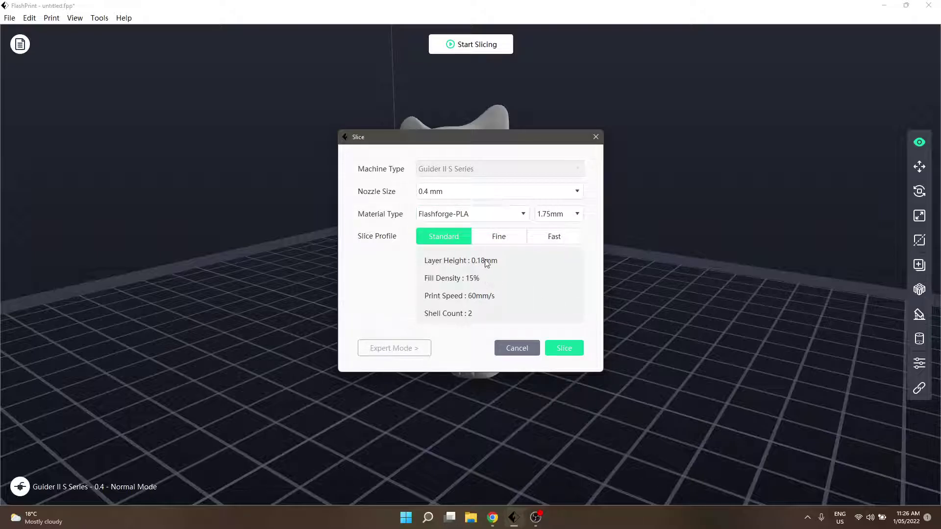
pyautogui.click(506, 241)
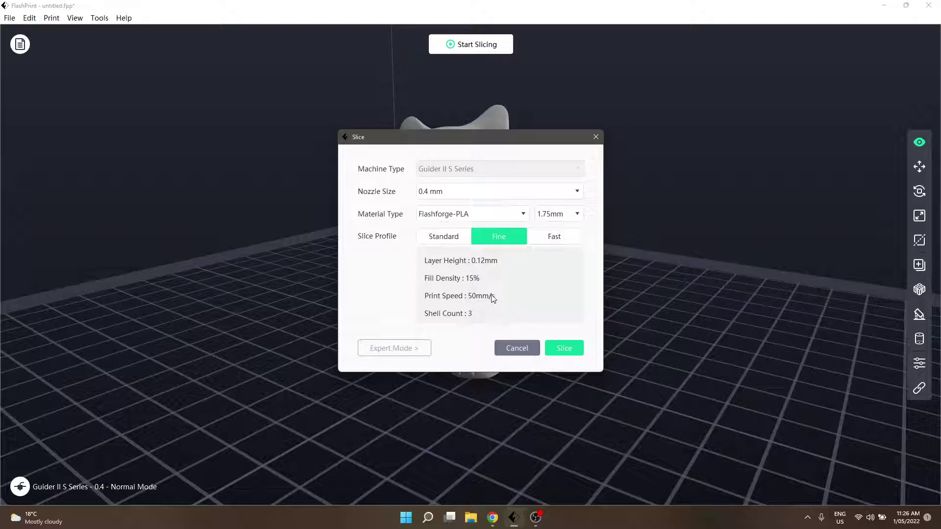
pyautogui.click(555, 239)
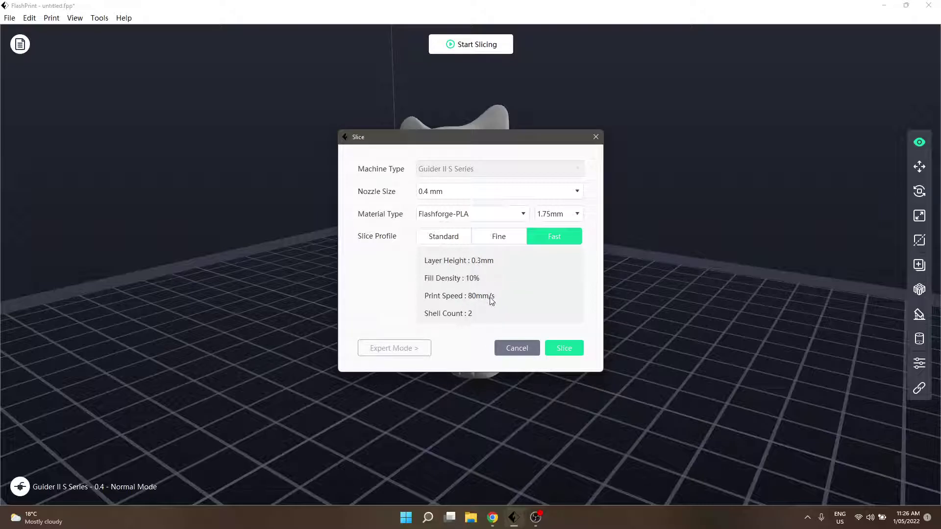
pyautogui.click(392, 350)
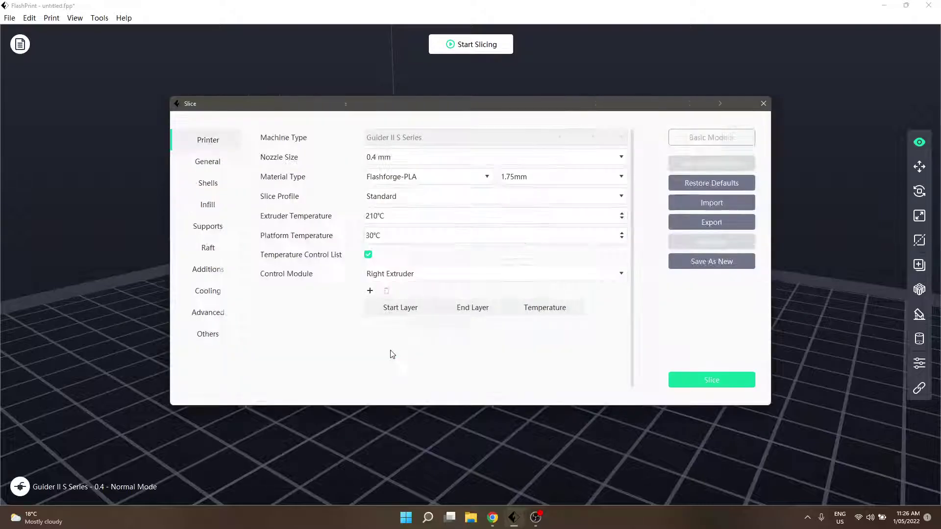
pyautogui.click(716, 139)
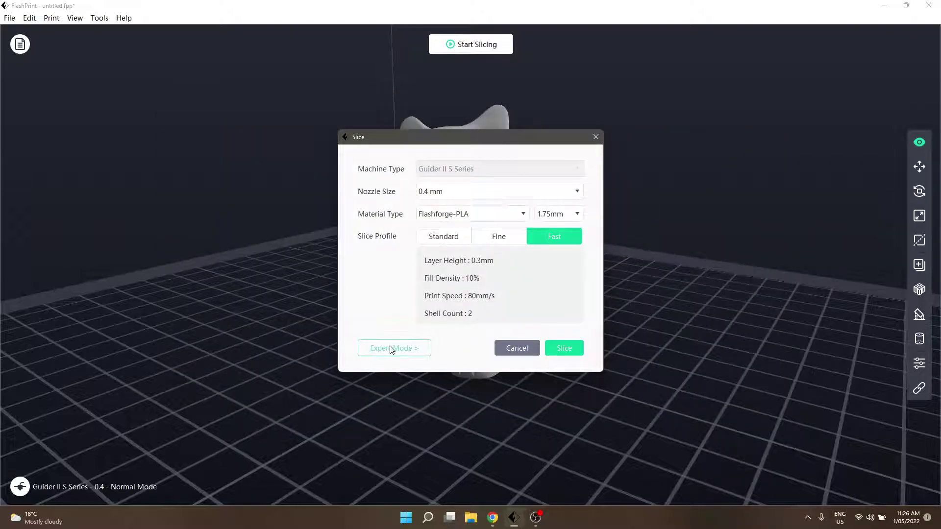
pyautogui.click(409, 351)
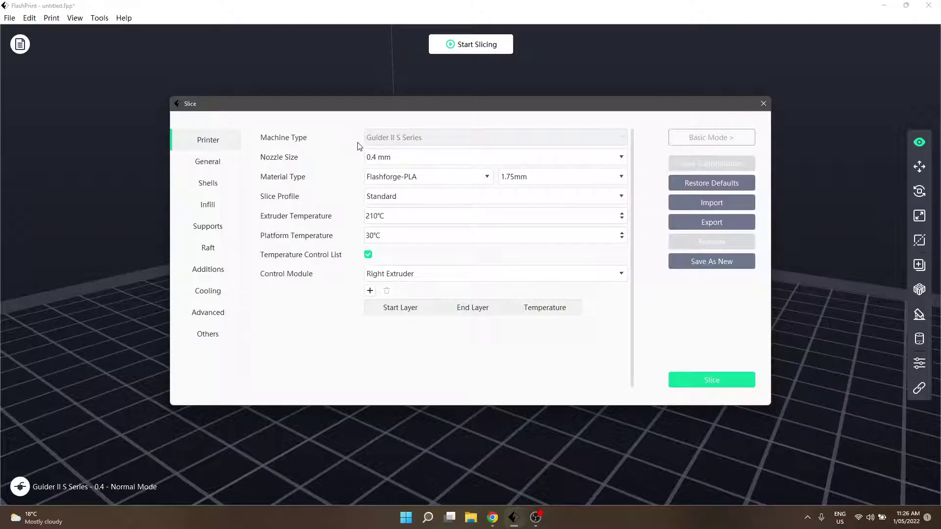
pyautogui.click(475, 159)
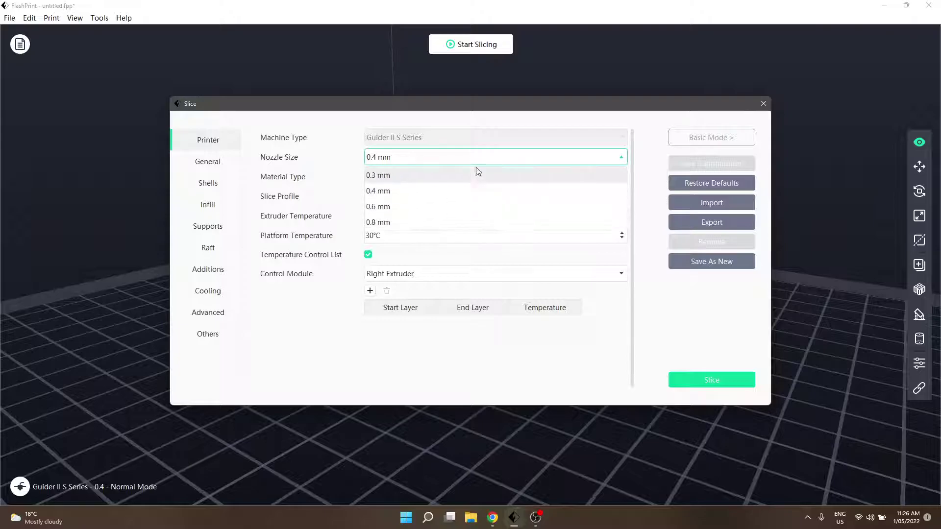
pyautogui.click(410, 194)
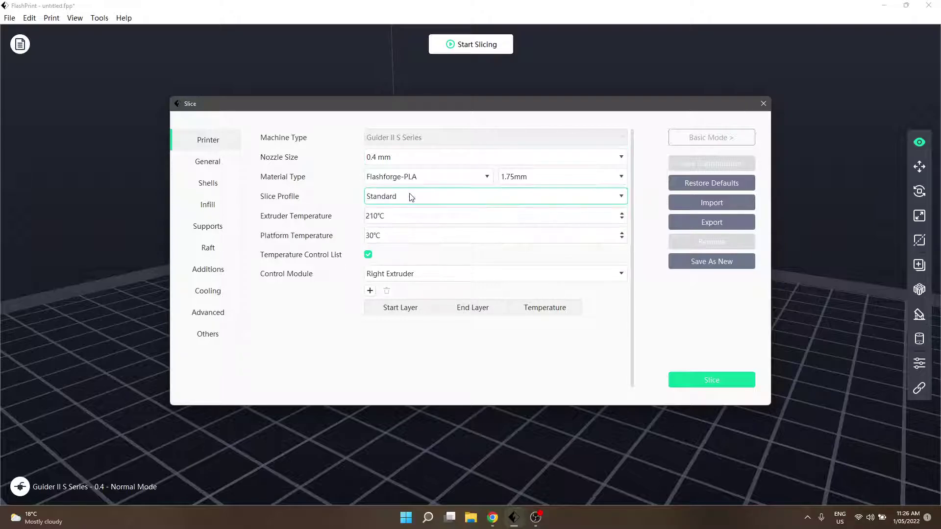
pyautogui.click(439, 178)
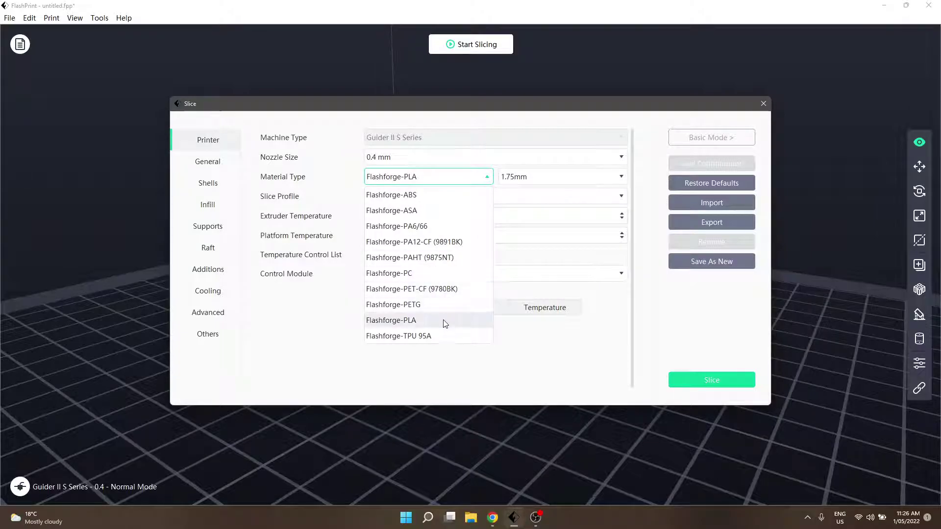
pyautogui.click(442, 321)
pyautogui.click(568, 182)
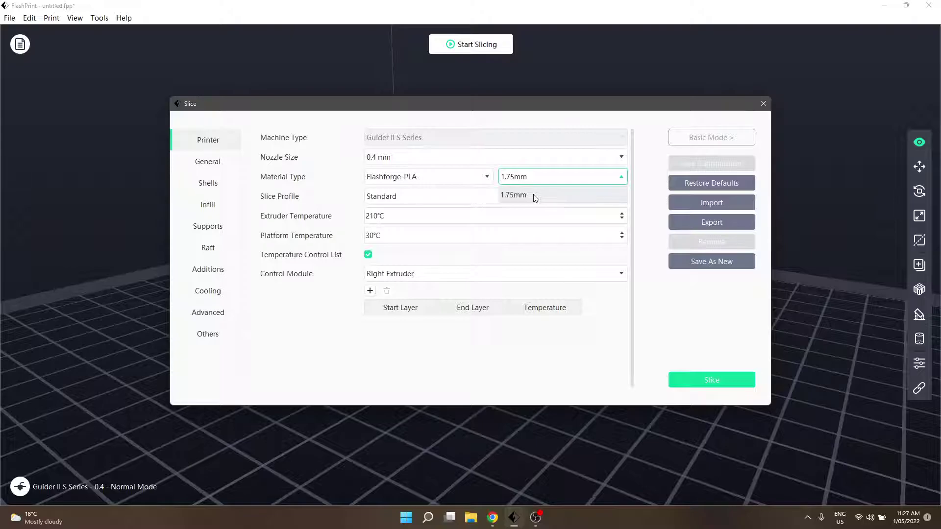
pyautogui.click(548, 192)
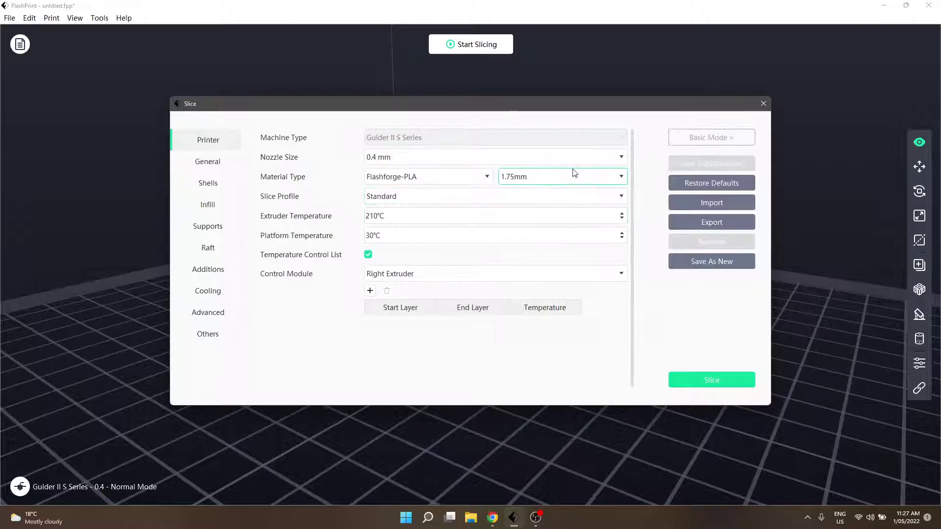
pyautogui.click(413, 197)
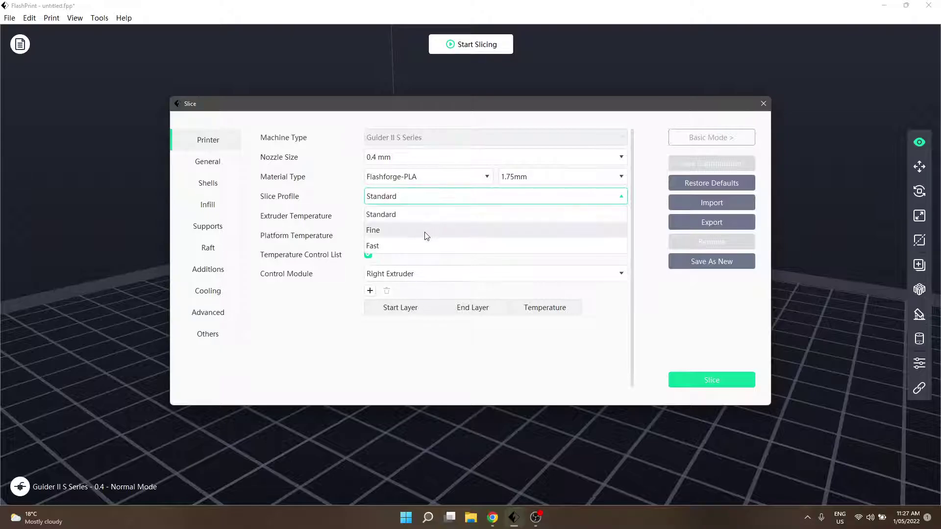
pyautogui.click(425, 215)
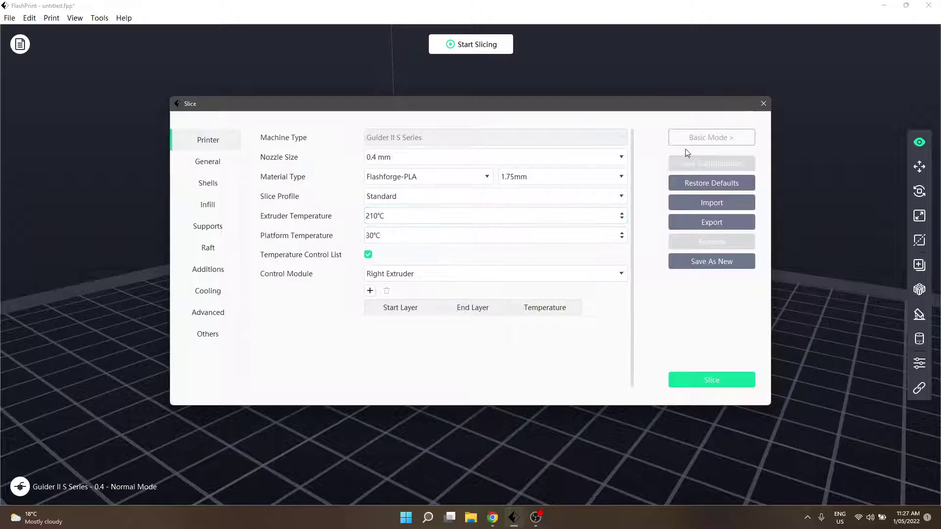
pyautogui.click(707, 142)
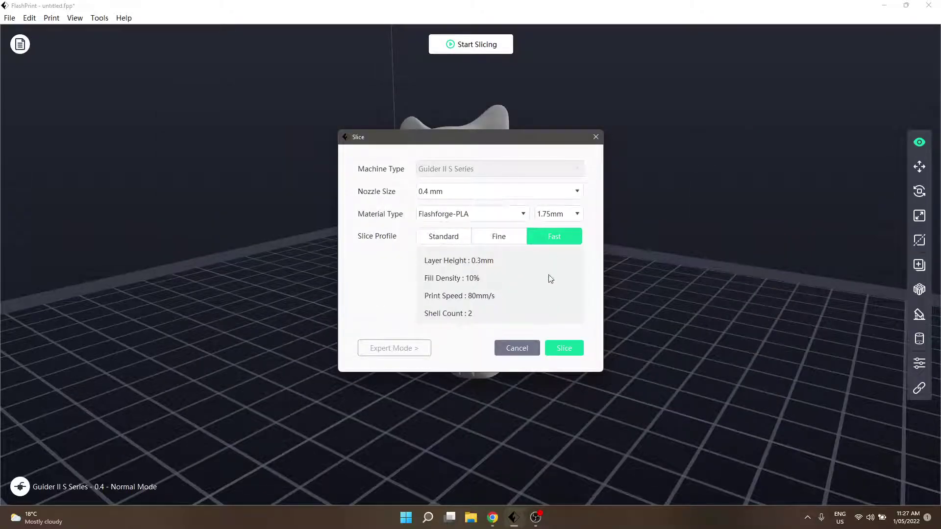
pyautogui.click(405, 348)
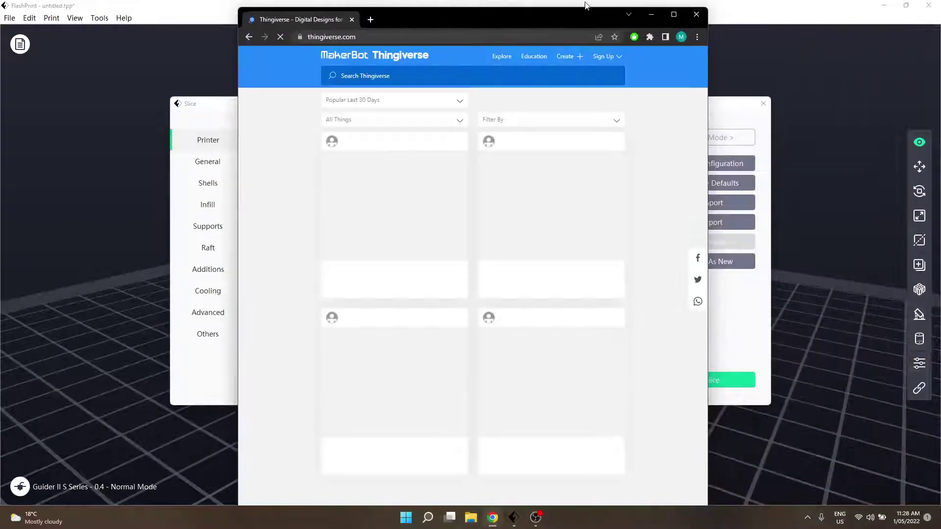
# Step: Maximize Chrome and search Thingiverse for 'temp tower'
pyautogui.click(674, 15)
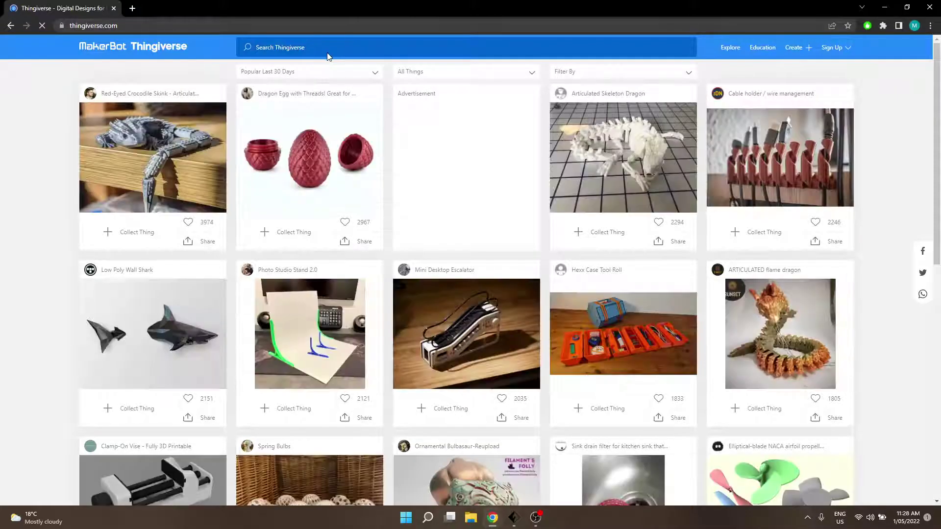
pyautogui.click(328, 54)
pyautogui.write('temp')
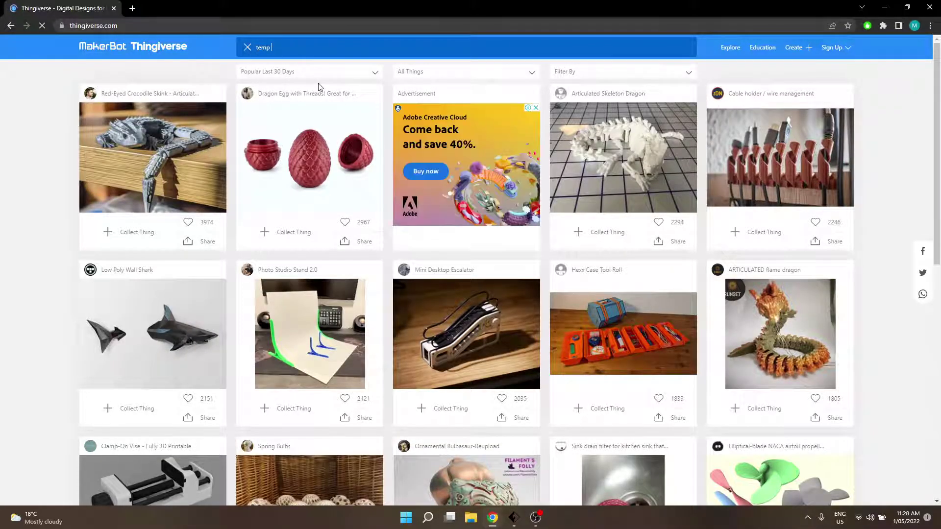
pyautogui.write(' tower')
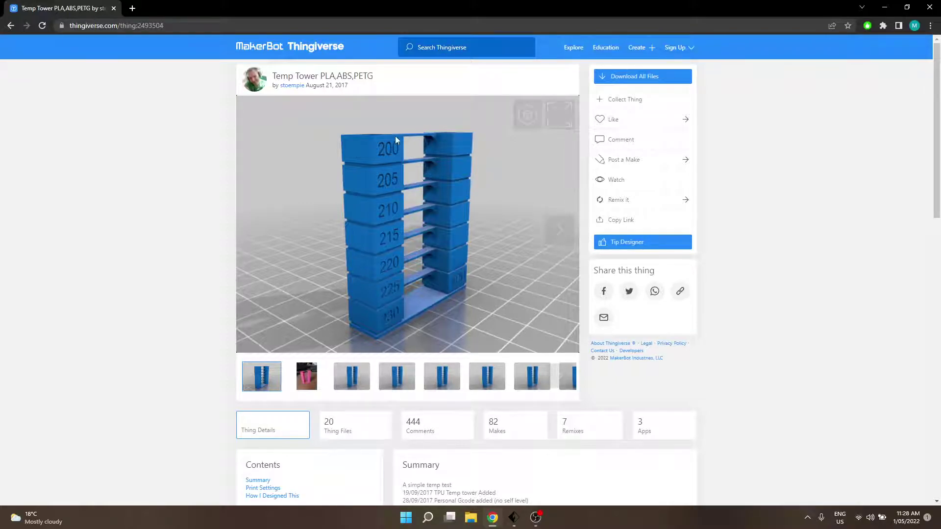
# Step: Return to FlashPrint and keep Right Extruder as the temperature control module
pyautogui.click(888, 8)
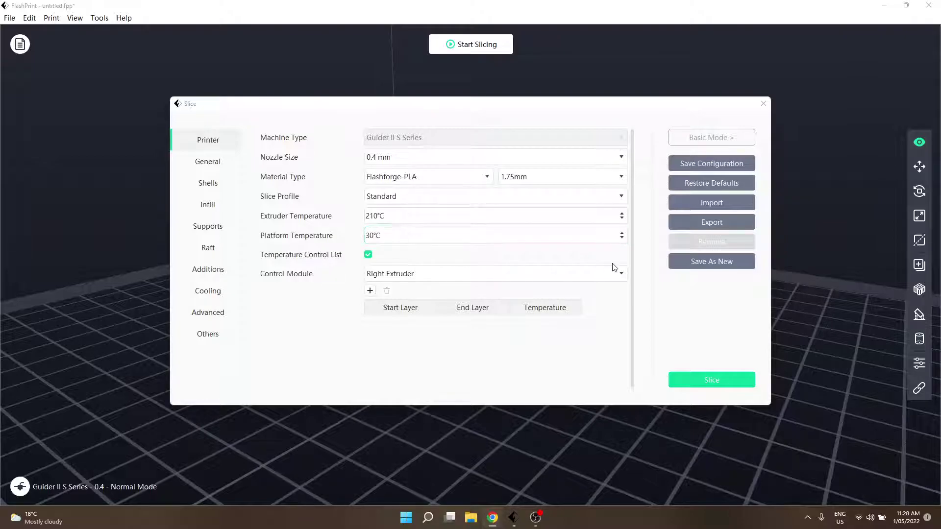
pyautogui.click(477, 277)
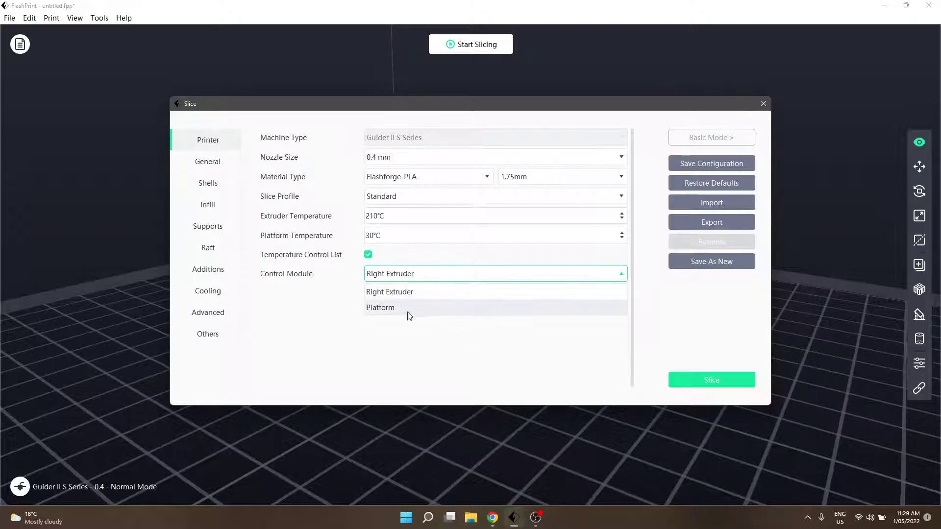
pyautogui.click(423, 296)
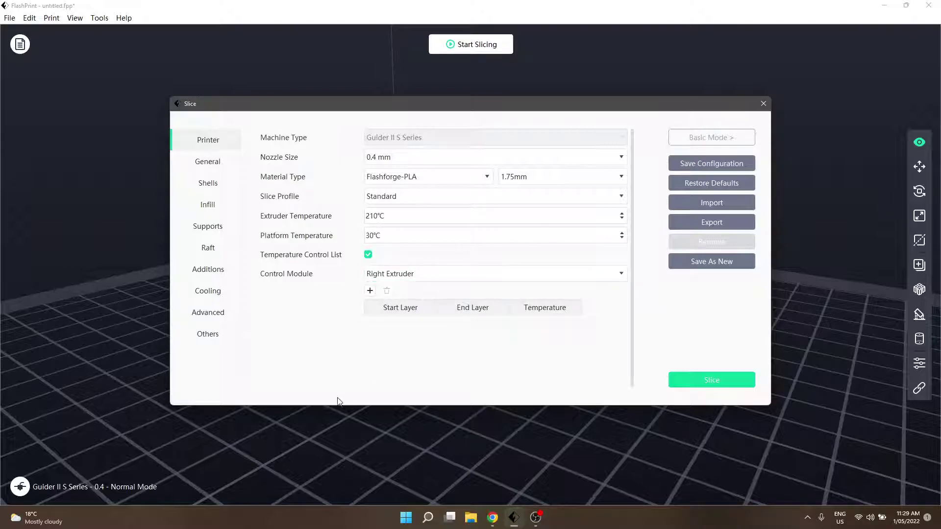
# Step: Add a temperature control entry for layers 45 to 100 at 235°C
pyautogui.click(370, 291)
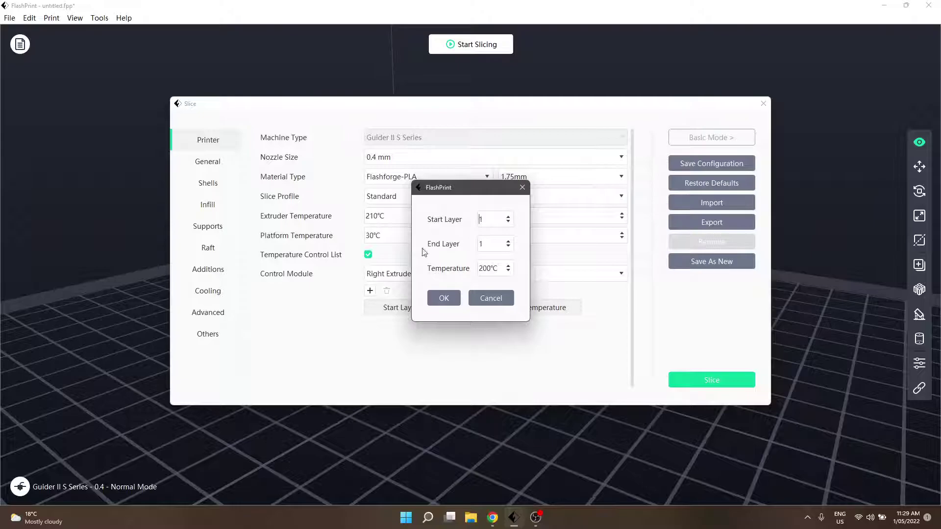
pyautogui.doubleClick(481, 219)
pyautogui.write('45')
pyautogui.doubleClick(488, 240)
pyautogui.write('100')
pyautogui.doubleClick(500, 269)
pyautogui.write('235')
pyautogui.click(446, 297)
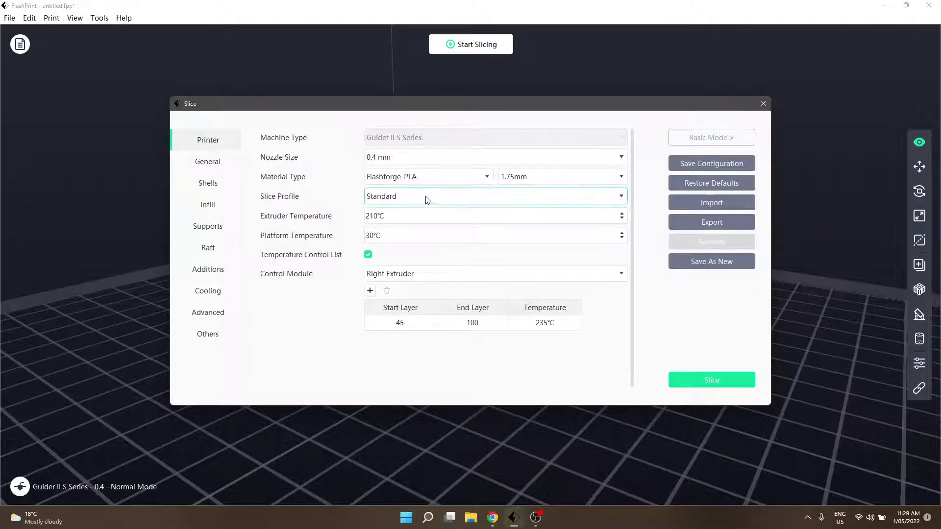
# Step: Add a second temperature entry for layers 101 to 139 at 215°C
pyautogui.click(370, 291)
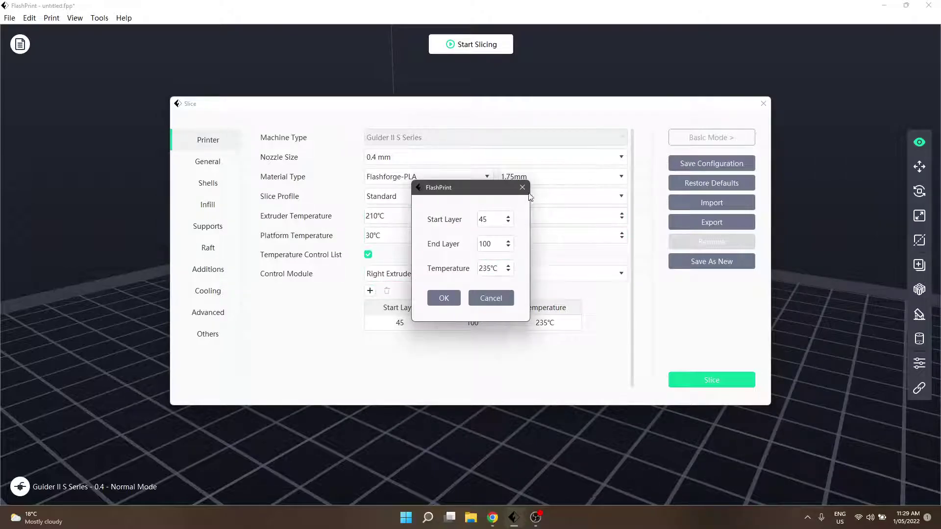
pyautogui.click(491, 298)
pyautogui.click(491, 327)
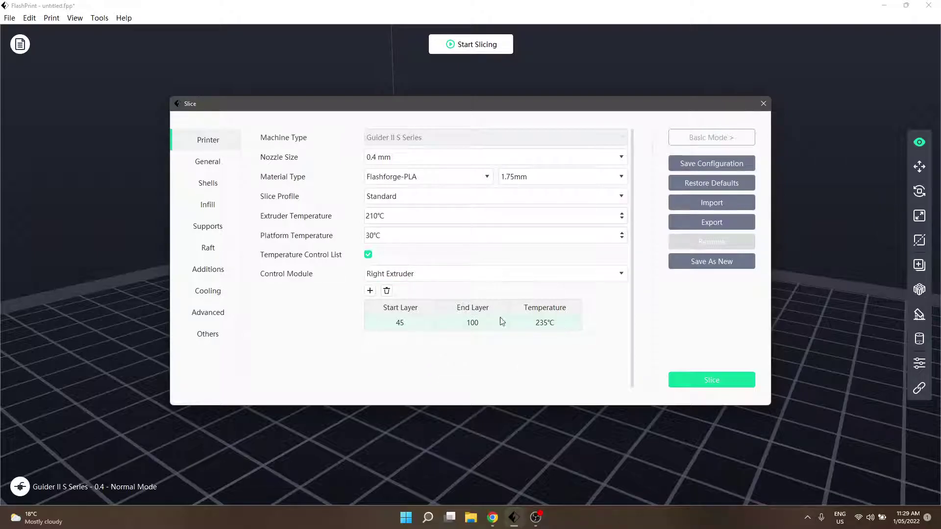
pyautogui.click(370, 291)
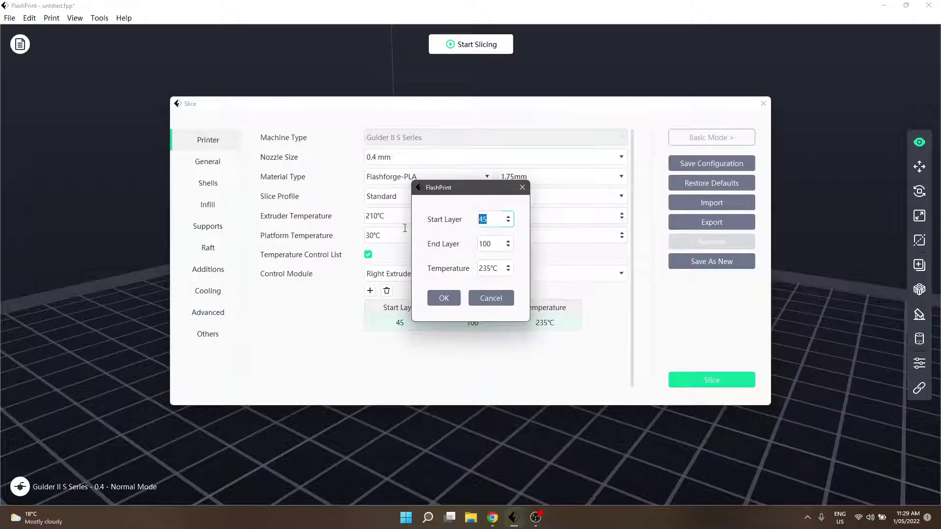
pyautogui.write('101')
pyautogui.press('Tab')
pyautogui.write('139')
pyautogui.press('Tab')
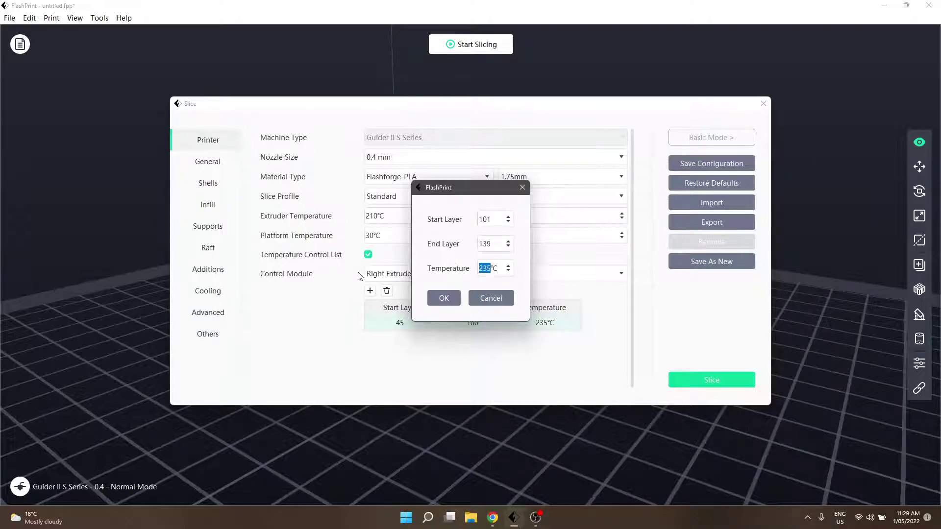
pyautogui.write('2')
pyautogui.press('Return')
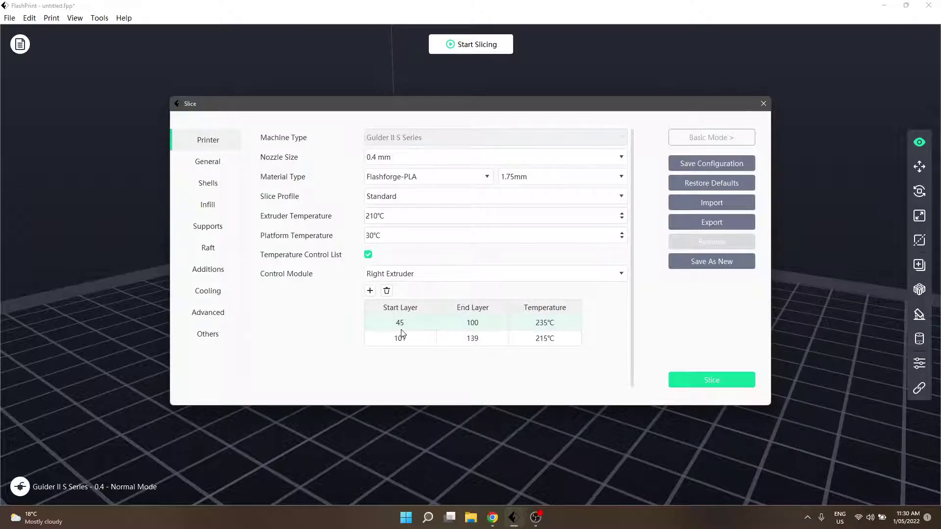
# Step: Attempt a repeated-layer entry, dismiss the warning and cancel the form
pyautogui.click(370, 290)
pyautogui.click(430, 301)
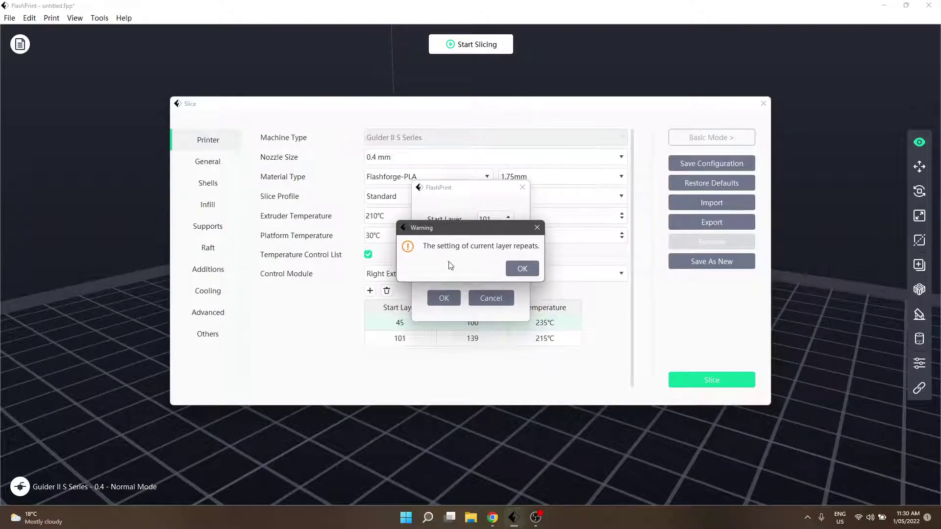
pyautogui.click(522, 262)
pyautogui.click(500, 294)
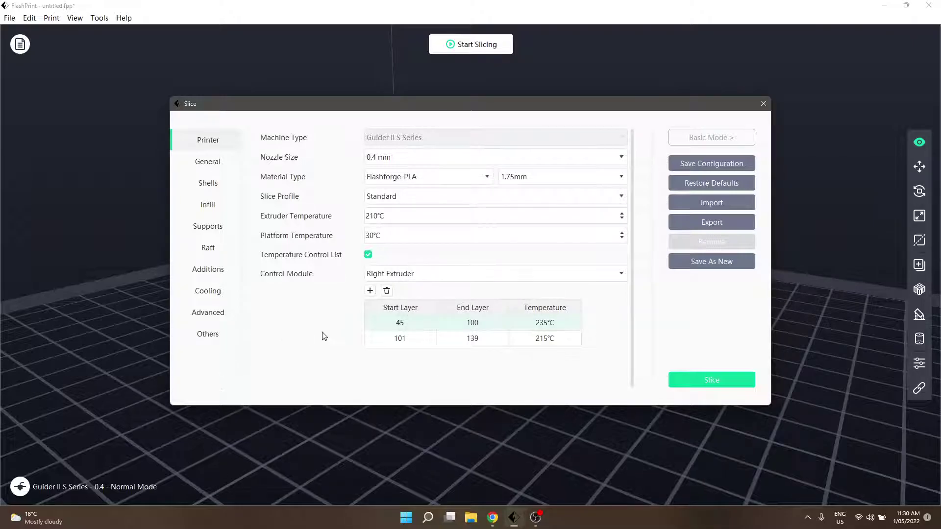
# Step: Delete the 101–139 and 45–100 entries from the temperature control list
pyautogui.click(410, 337)
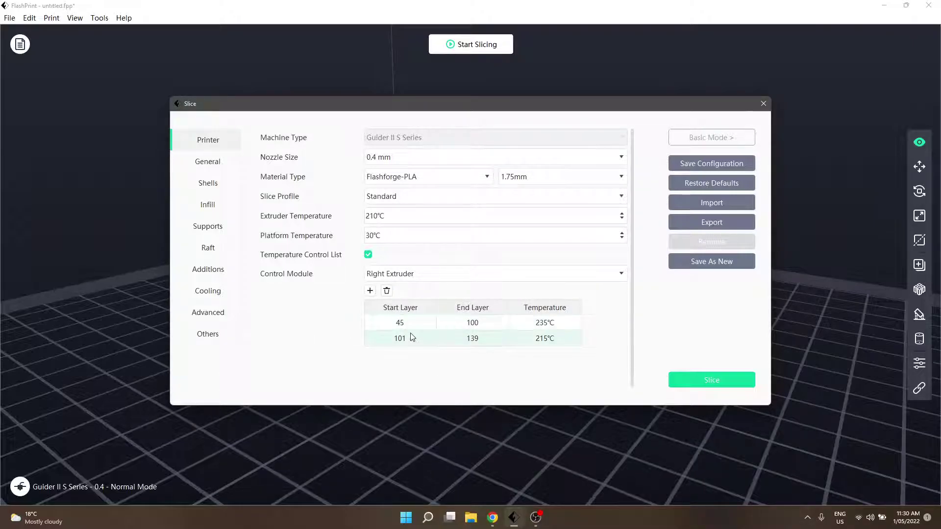
pyautogui.click(387, 291)
pyautogui.click(387, 291)
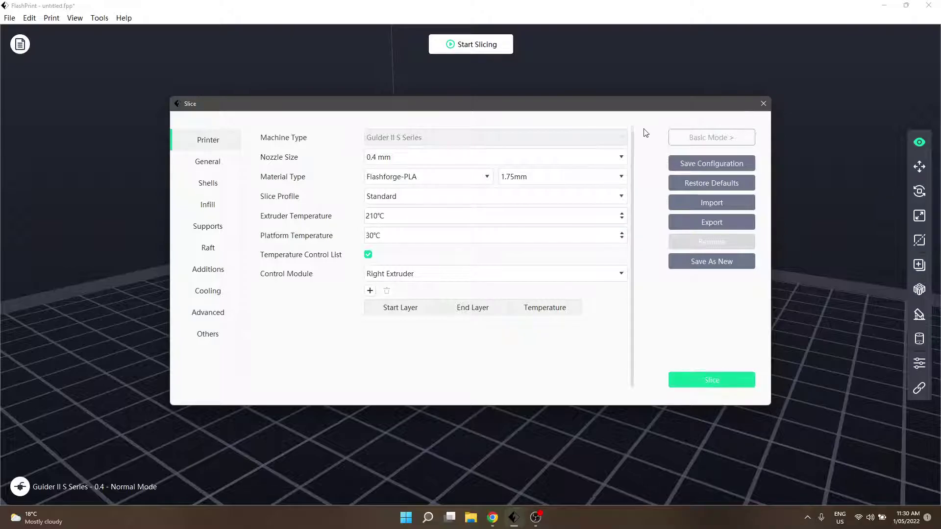
pyautogui.click(711, 138)
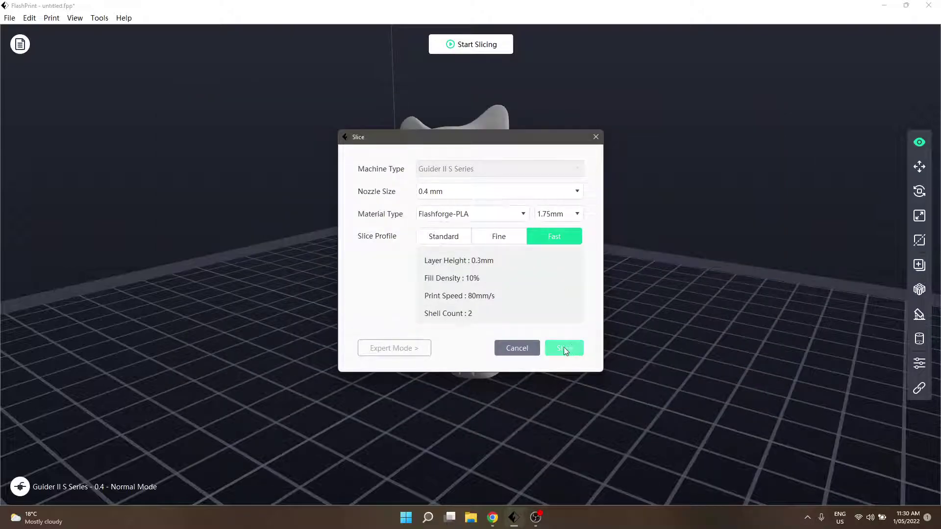
pyautogui.click(401, 349)
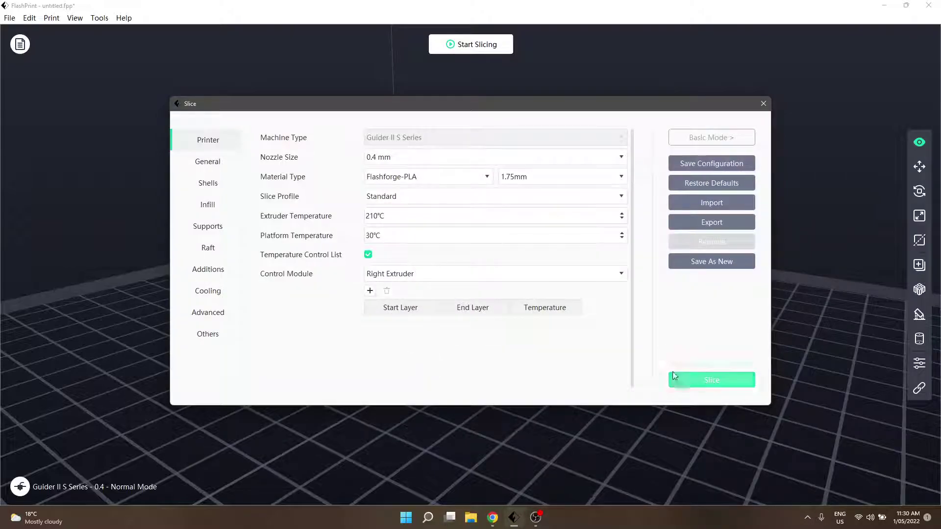